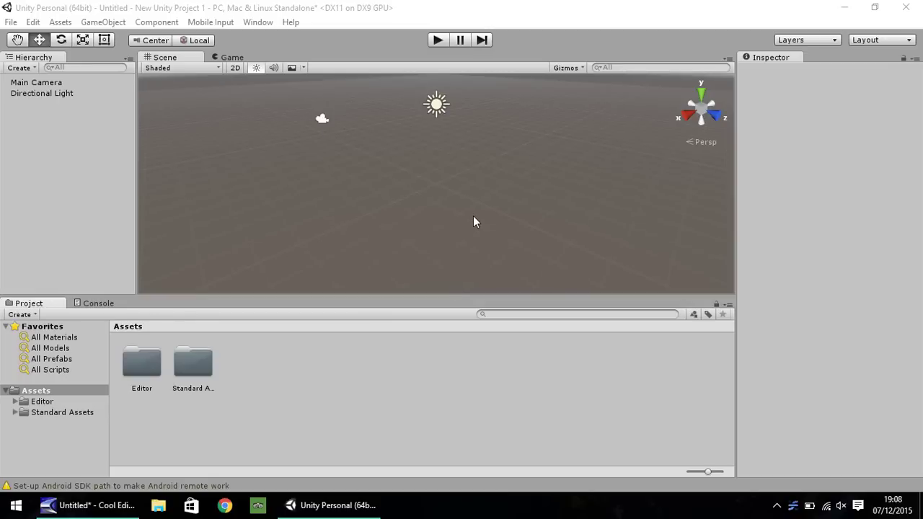
Switch the project's build platform from PC, Mac & Linux Standalone to Android in Build Settings
left_click(427, 7)
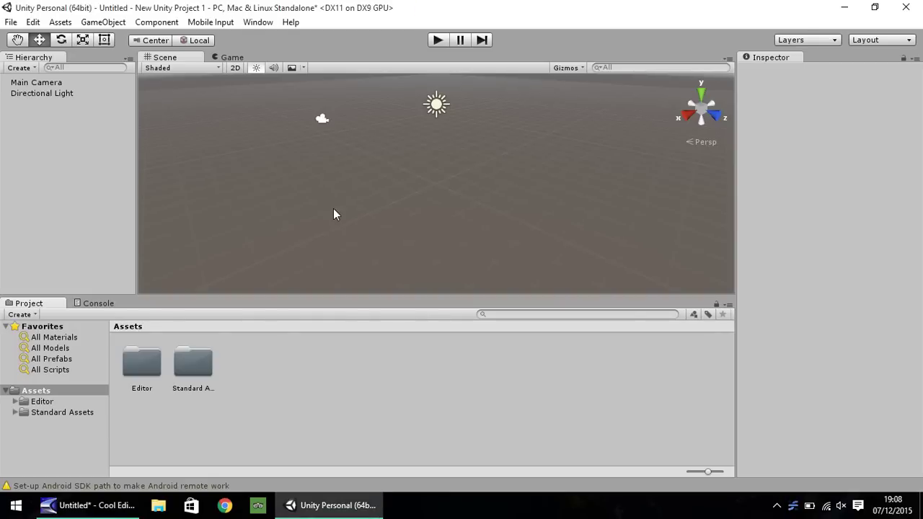
left_click(11, 23)
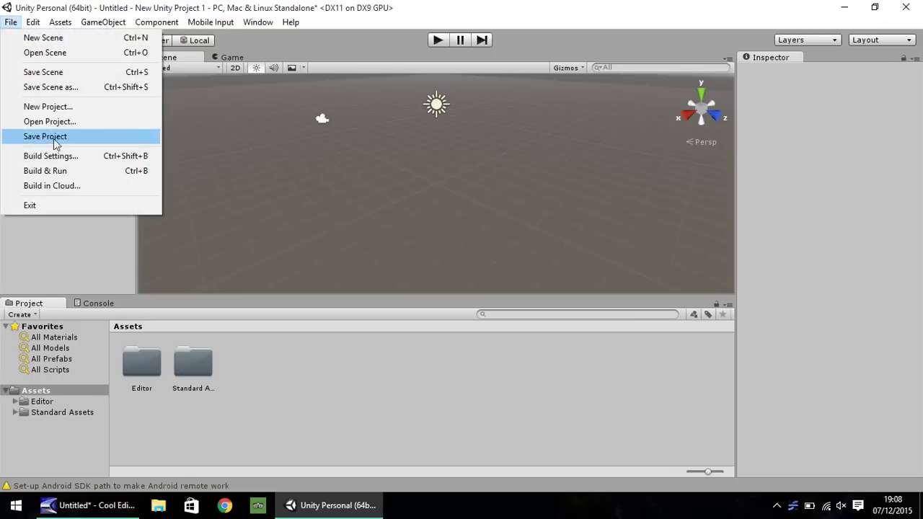
left_click(76, 157)
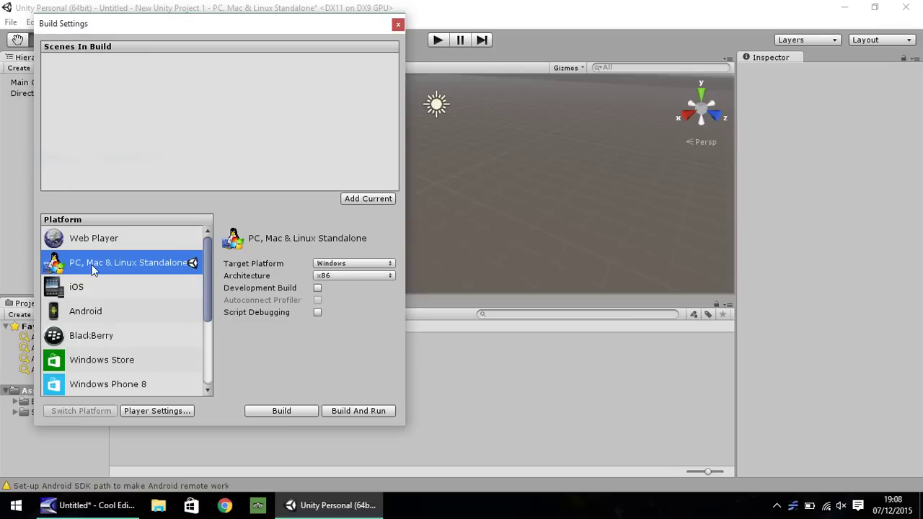
left_click(79, 313)
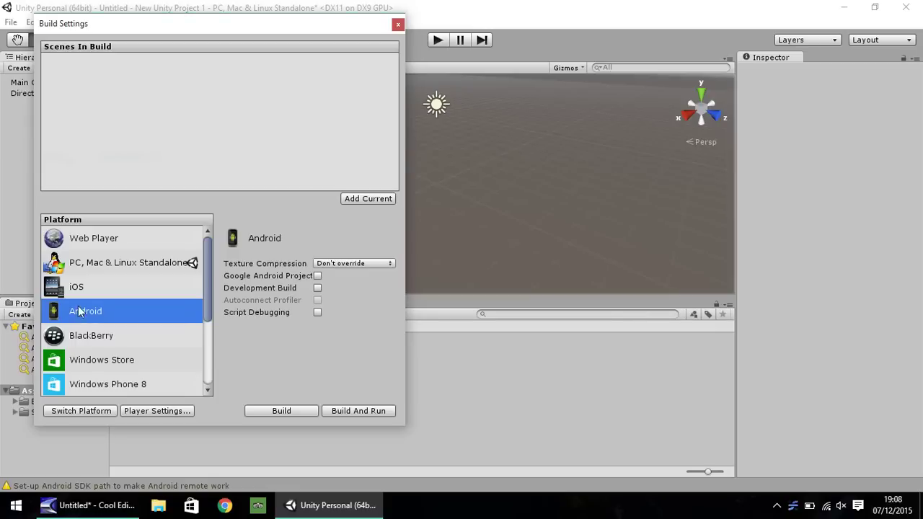
left_click(92, 294)
left_click(100, 312)
left_click(82, 295)
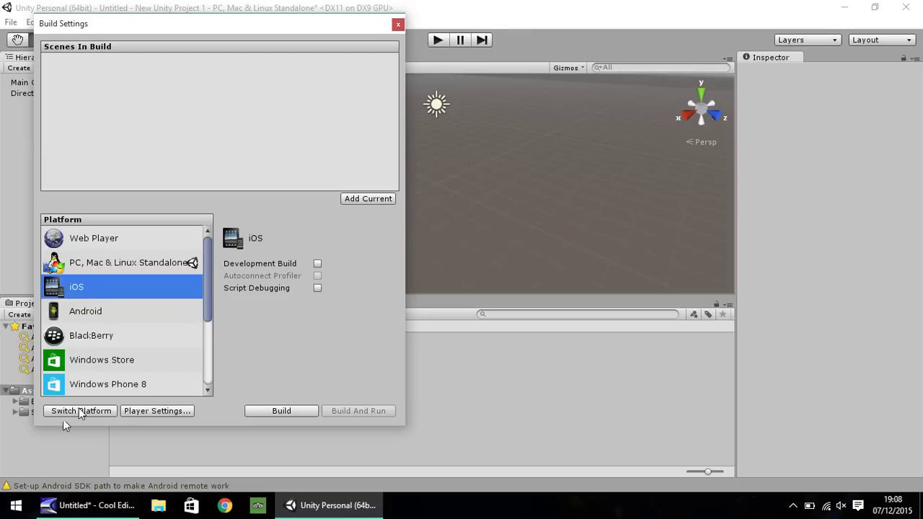
left_click(77, 312)
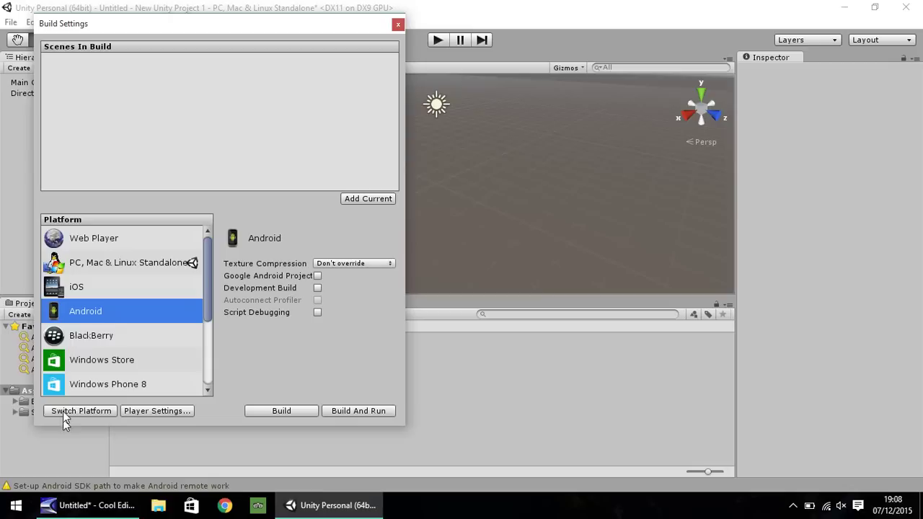
left_click(83, 410)
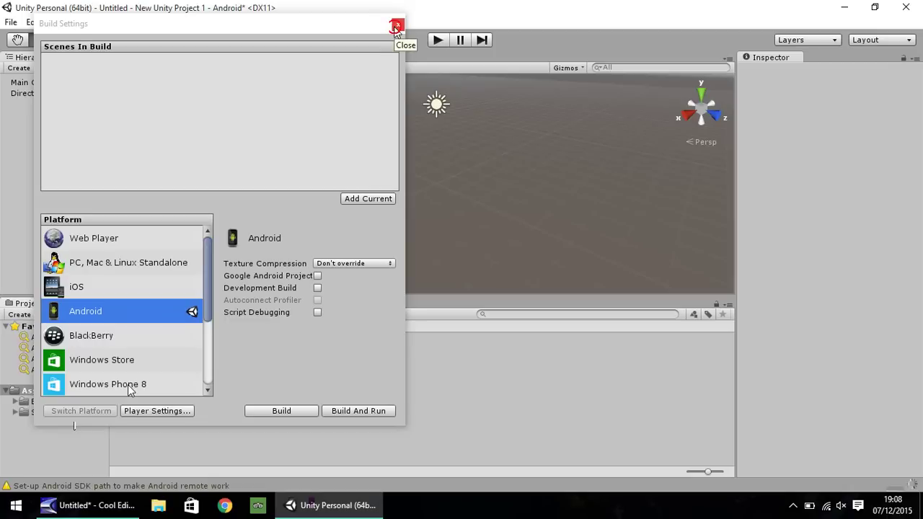
Close Build Settings and import the CrossPlatformInput standard asset package
left_click(397, 27)
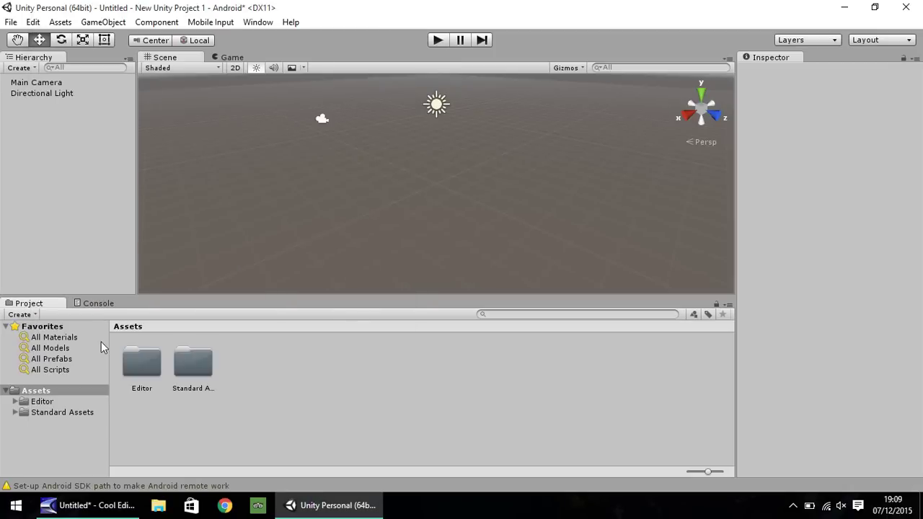
right_click(267, 376)
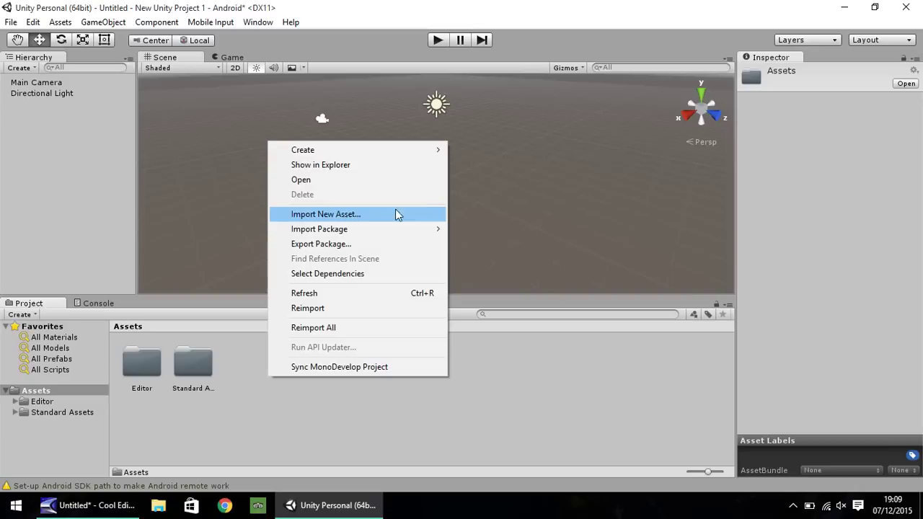
mouse_move(420, 228)
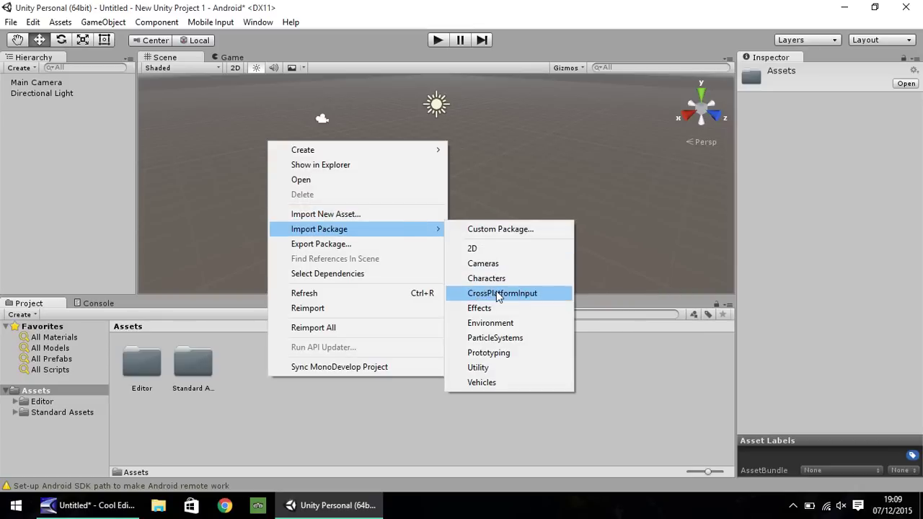
left_click(280, 426)
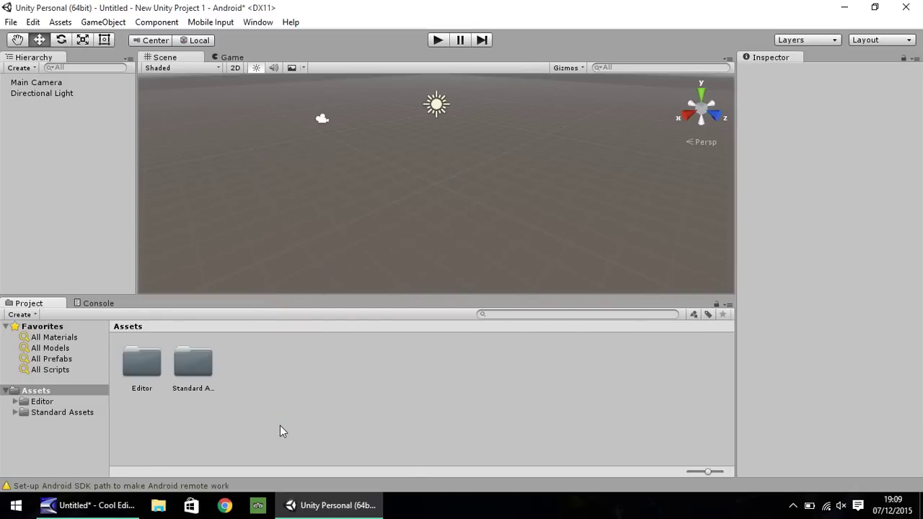
Expand Standard Assets › CrossPlatformInput and open its Prefabs folder
left_click(28, 415)
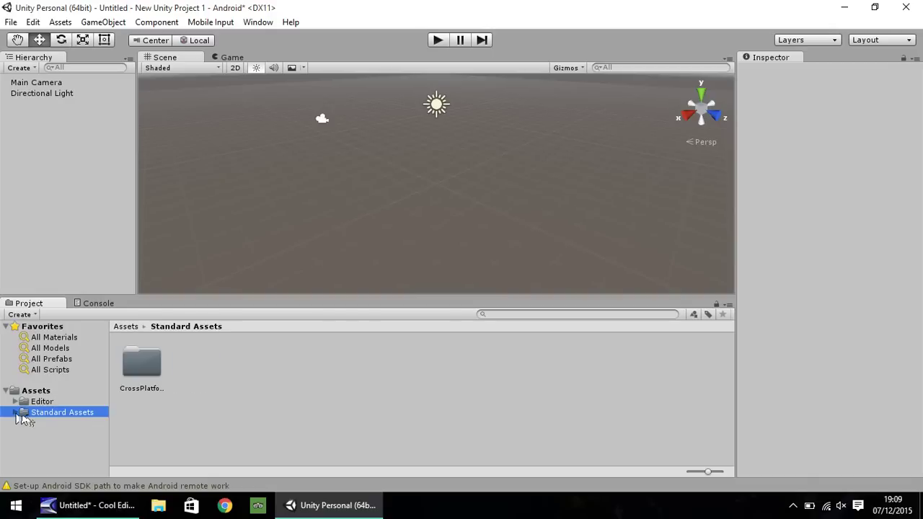
left_click(16, 413)
left_click(42, 422)
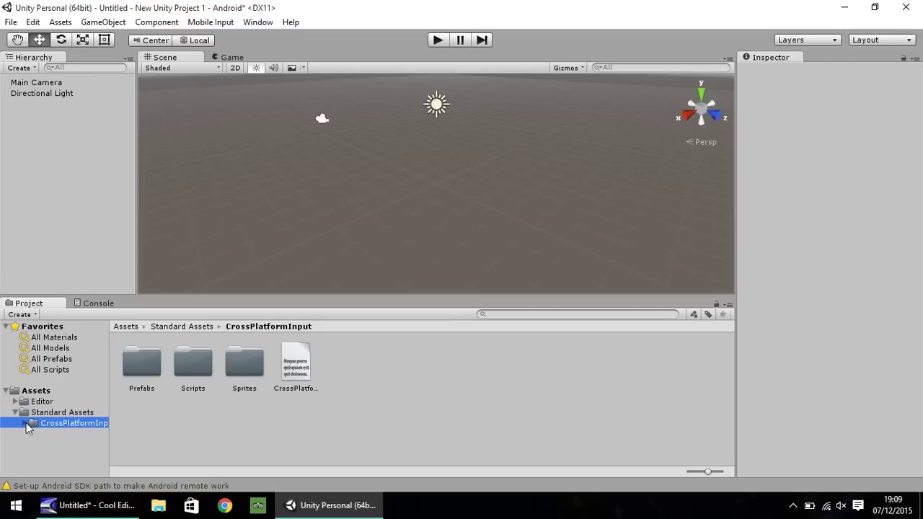
left_click(26, 425)
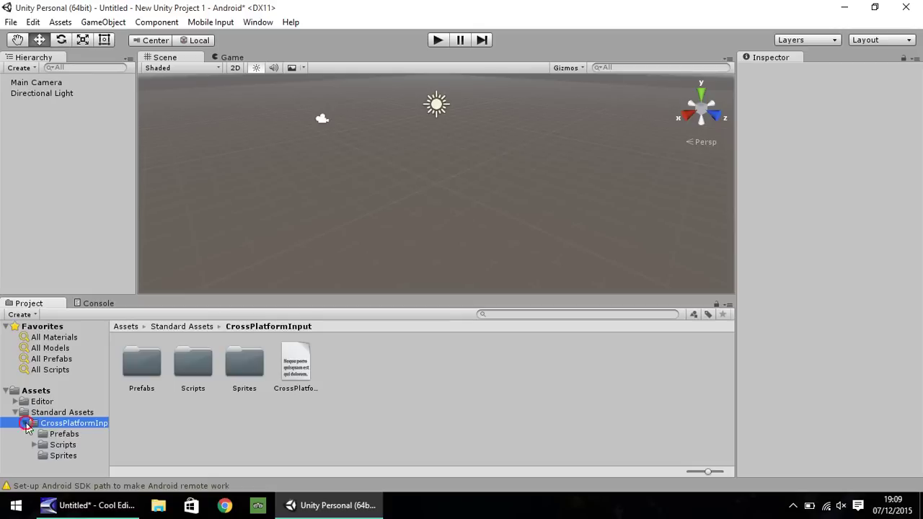
left_click(62, 432)
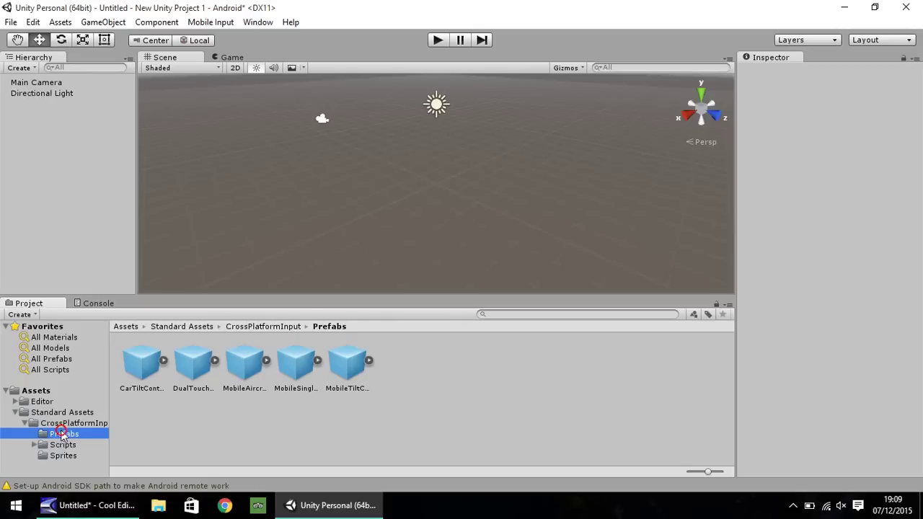
Drag the DualTouchControls prefab into the scene and expand it to select MoveTouchpad
left_click(192, 384)
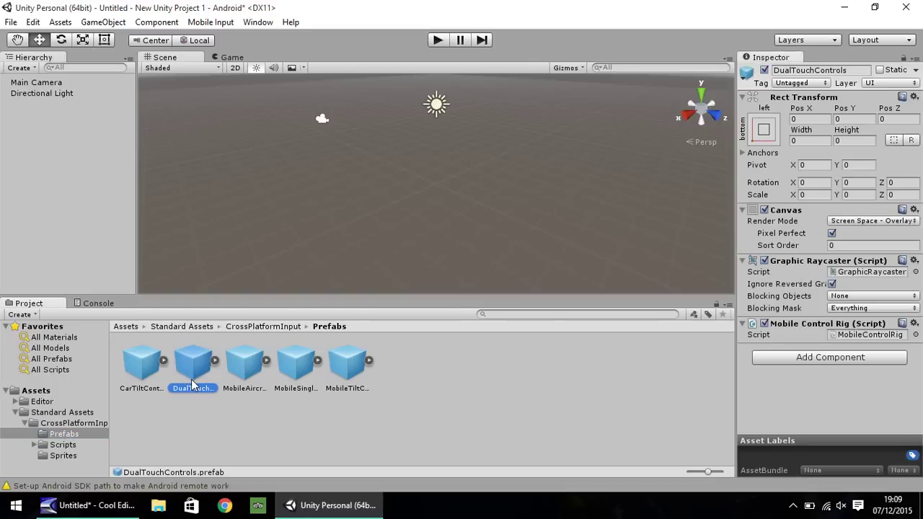
left_click_drag(192, 385, 300, 183)
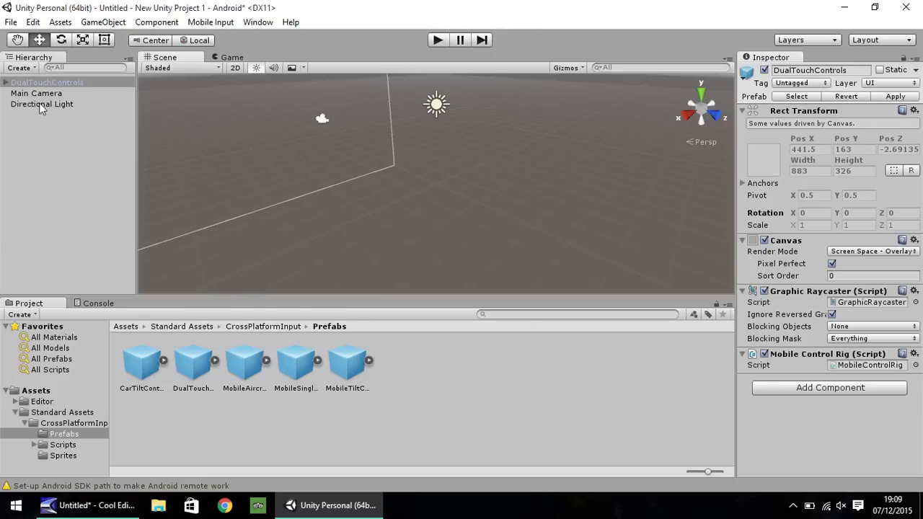
left_click(5, 84)
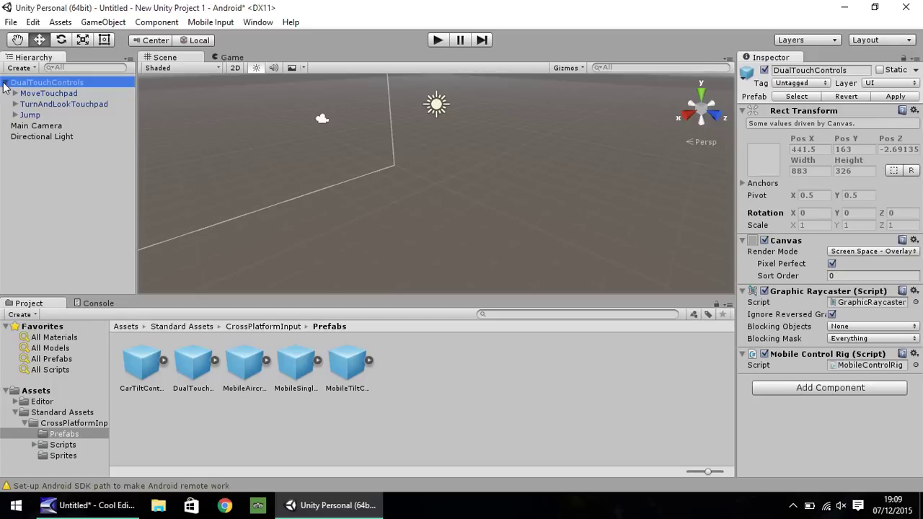
left_click(33, 95)
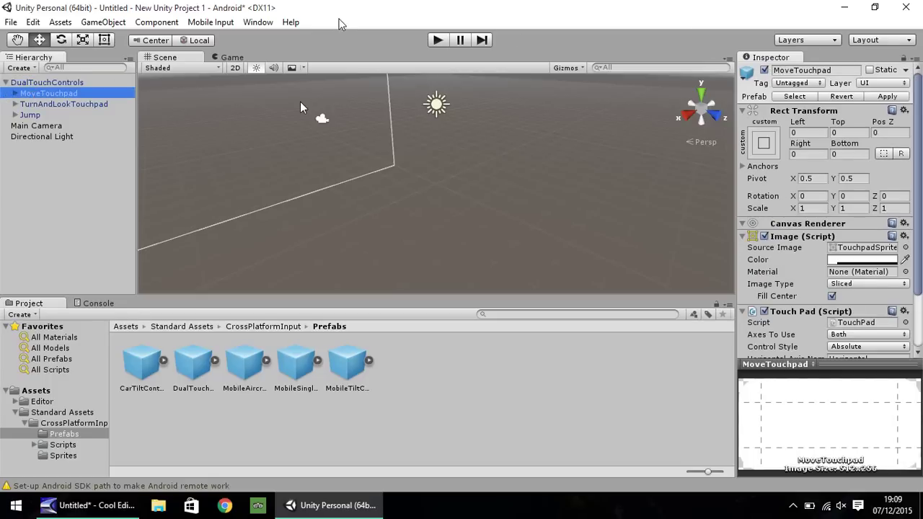
left_click(11, 23)
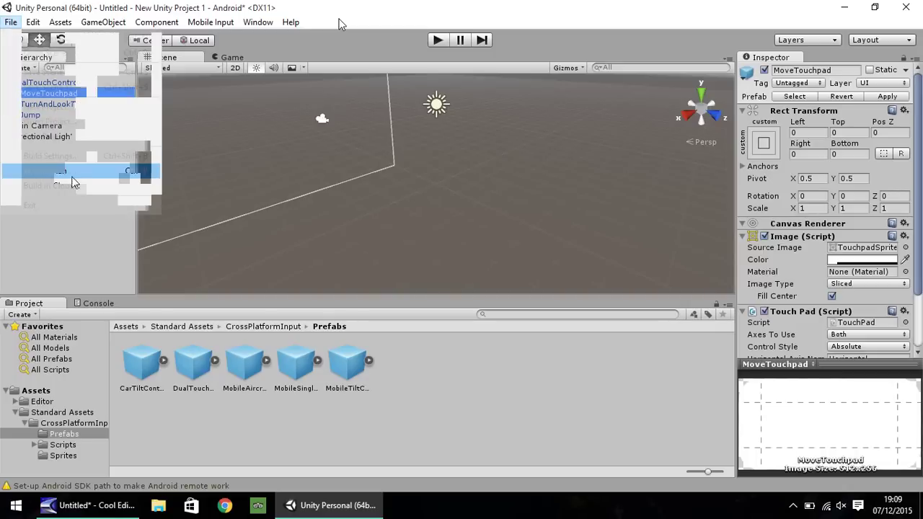
key("Escape")
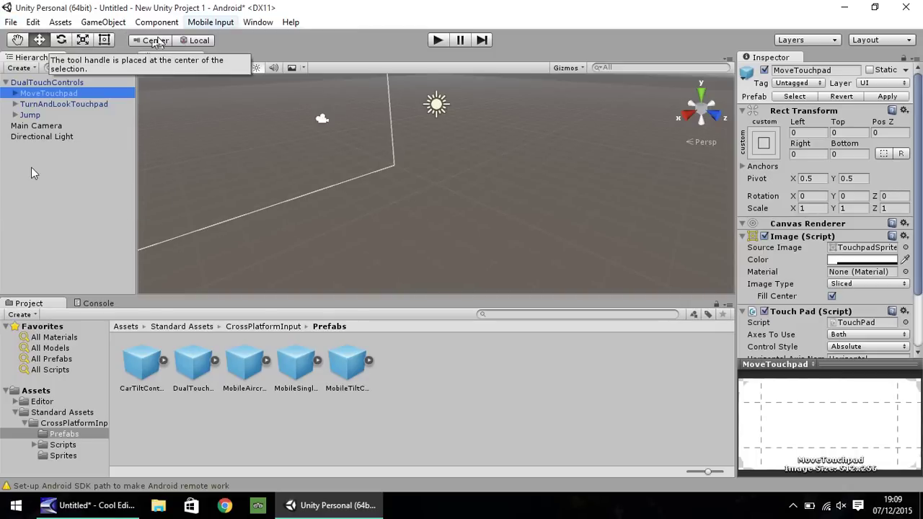
left_click(437, 41)
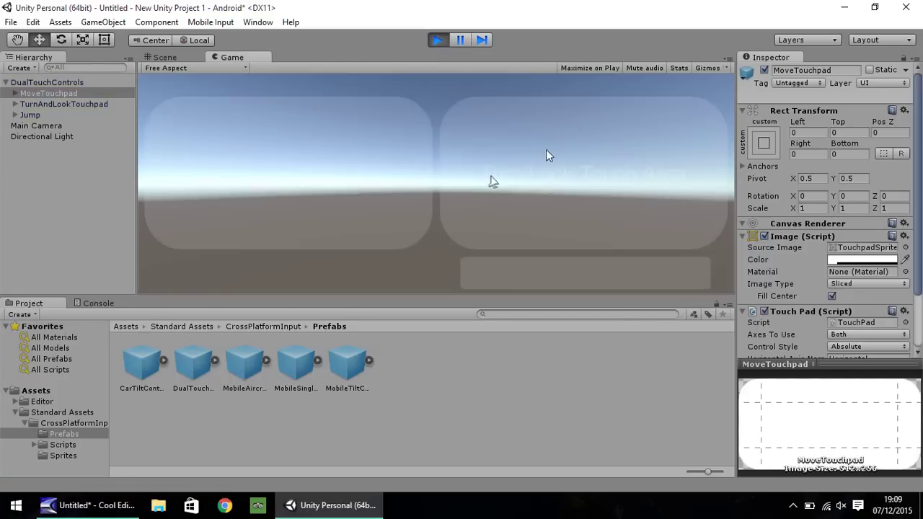
left_click(437, 40)
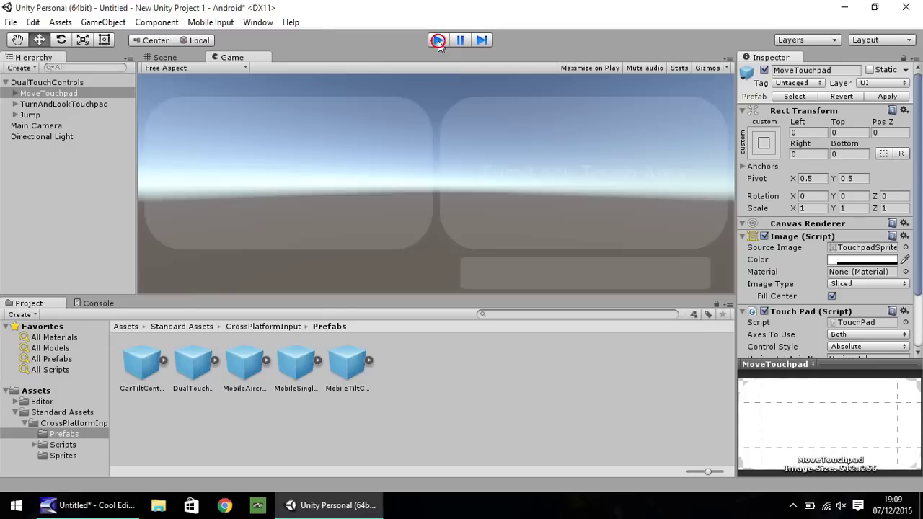
Delete TurnAndLookTouchpad from DualTouchControls, confirming the loss of the prefab link
left_click(36, 93)
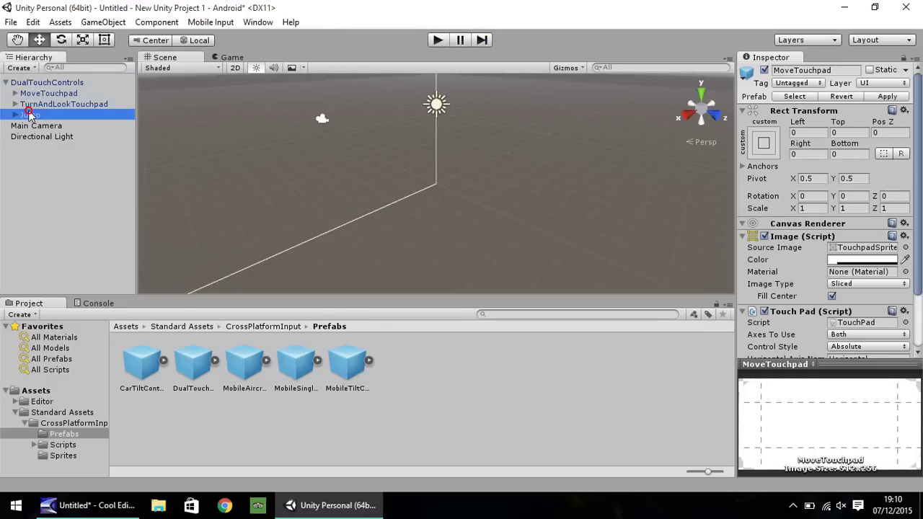
left_click(30, 114)
double_click(30, 114)
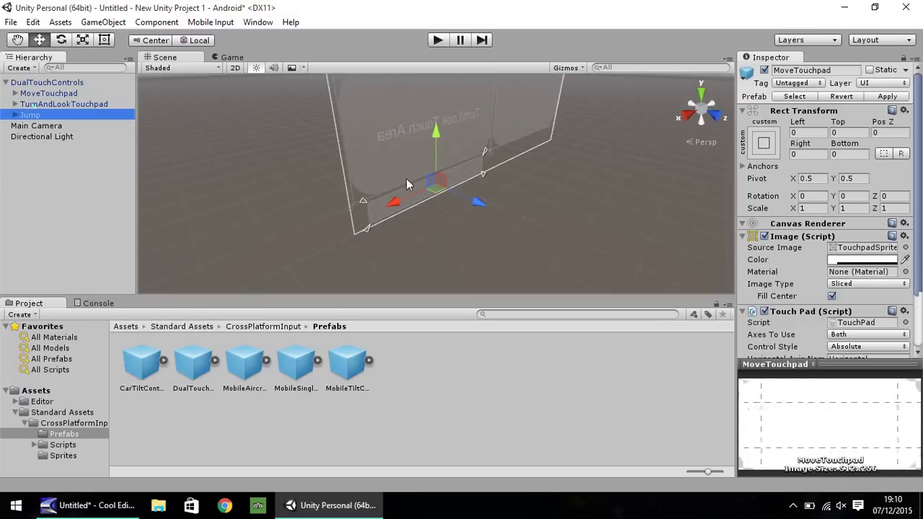
key("Up")
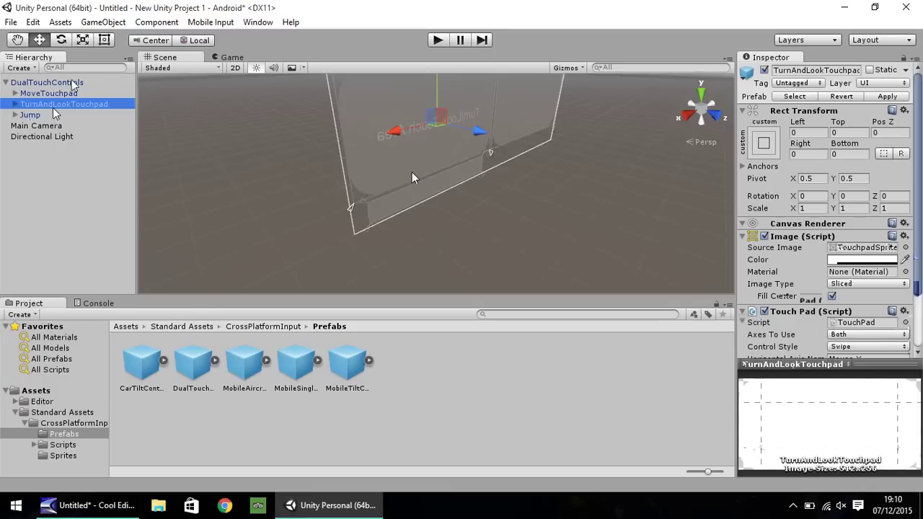
key("Delete")
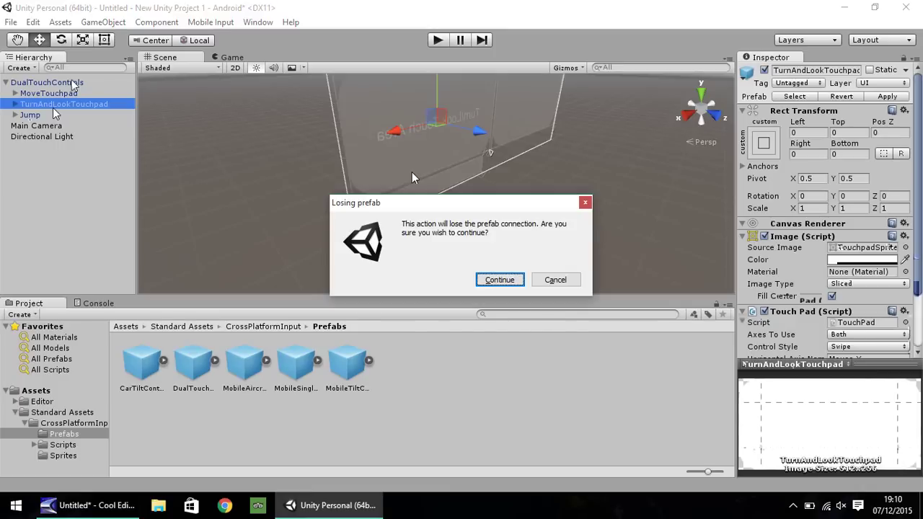
key("Return")
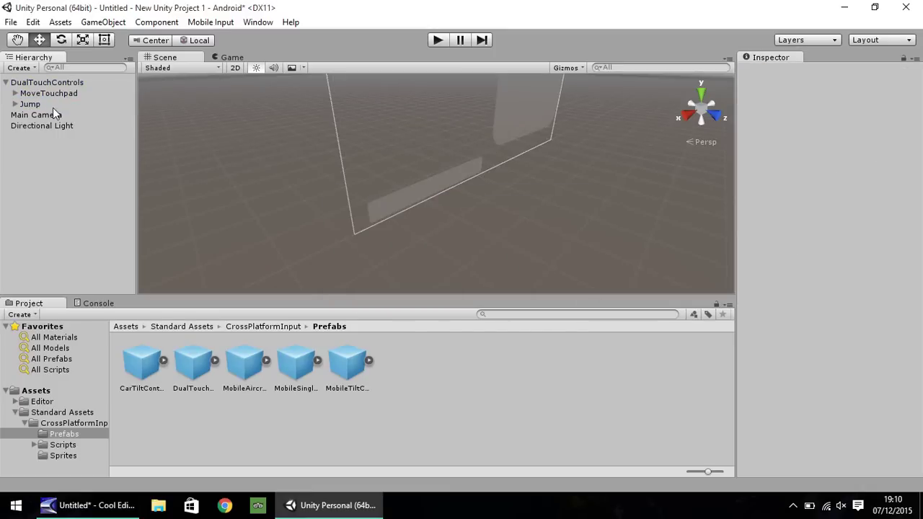
Move the Jump button upward on the canvas so its bottom offset is 139
left_click(424, 186)
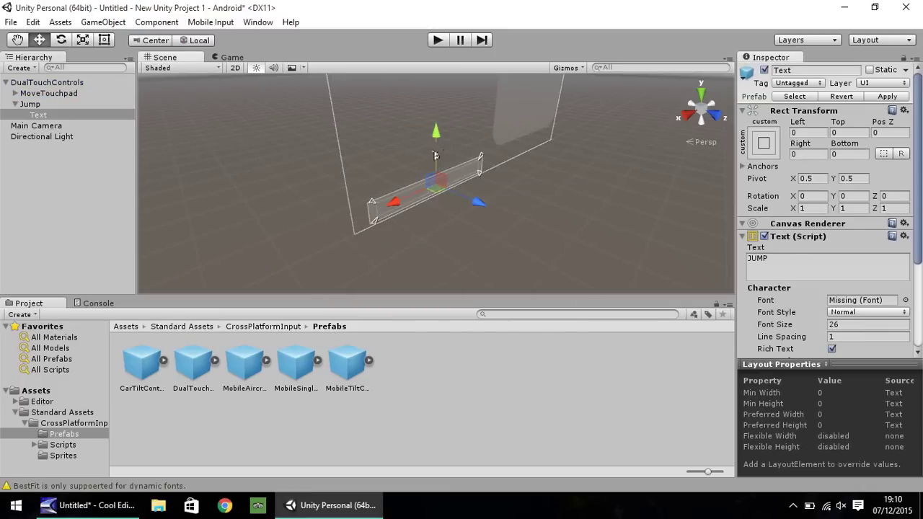
left_click_drag(435, 155, 424, 96)
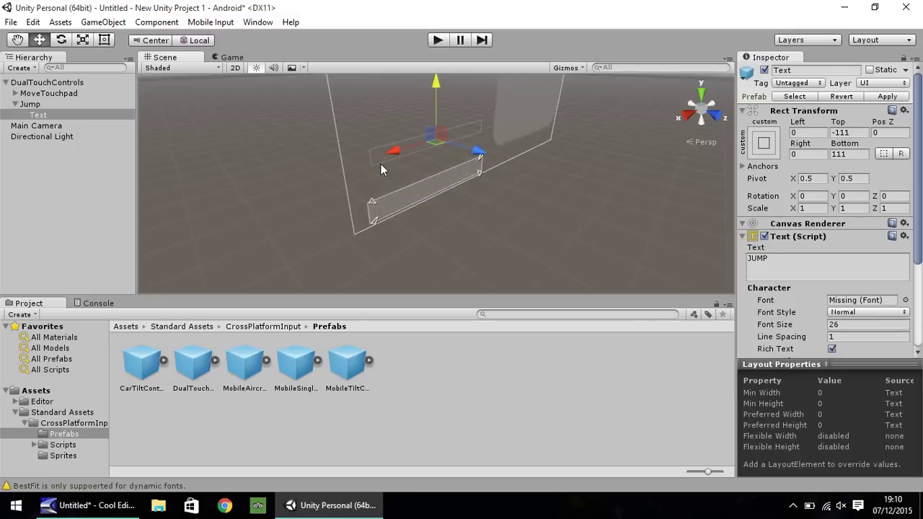
left_click(31, 105)
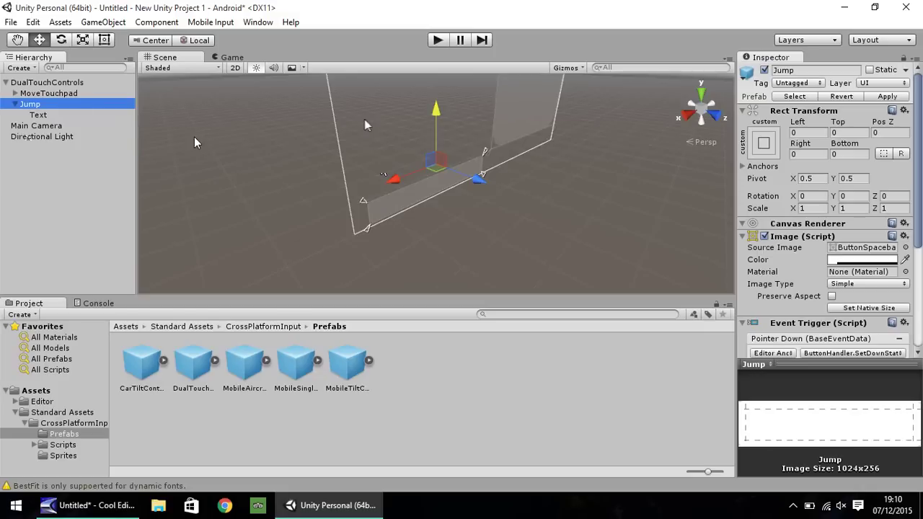
key("Down")
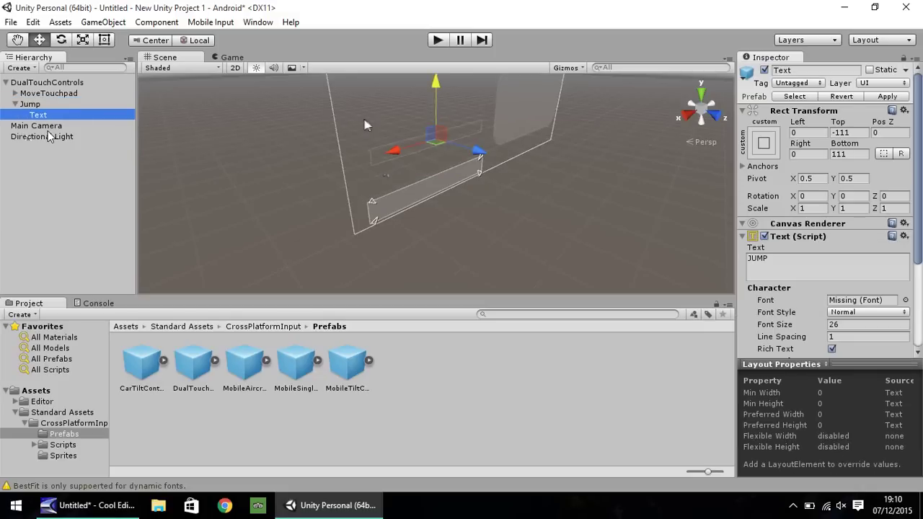
left_click(31, 105)
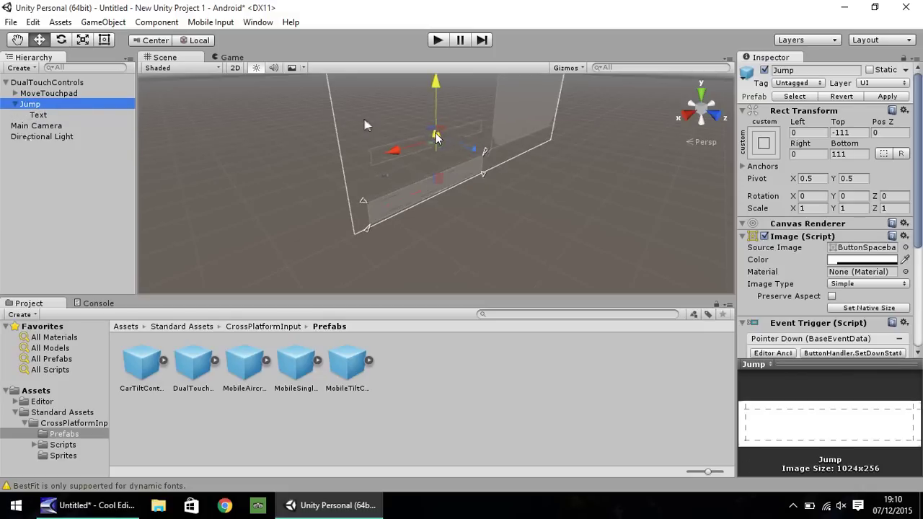
left_click_drag(434, 135, 435, 83)
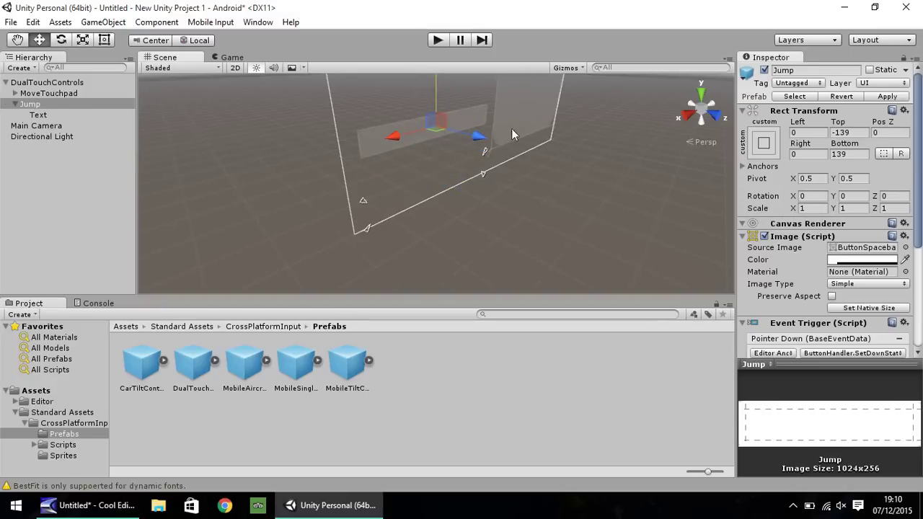
Shrink the Jump button to a smaller square and resize MoveTouchpad from its lower corner
left_click(103, 40)
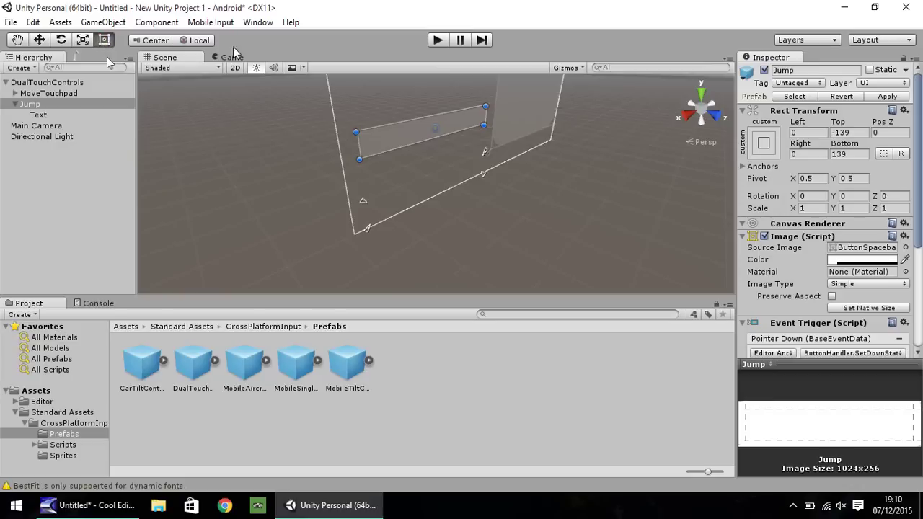
left_click_drag(483, 126, 410, 171)
left_click(510, 93)
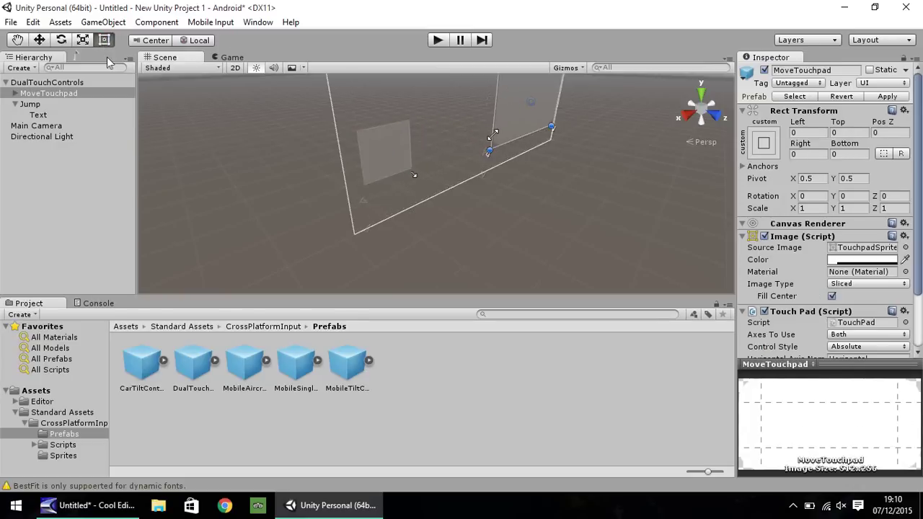
left_click_drag(489, 149, 505, 121)
Lower the MoveTouchpad on the canvas and enlarge it toward the upper left
left_click(18, 40)
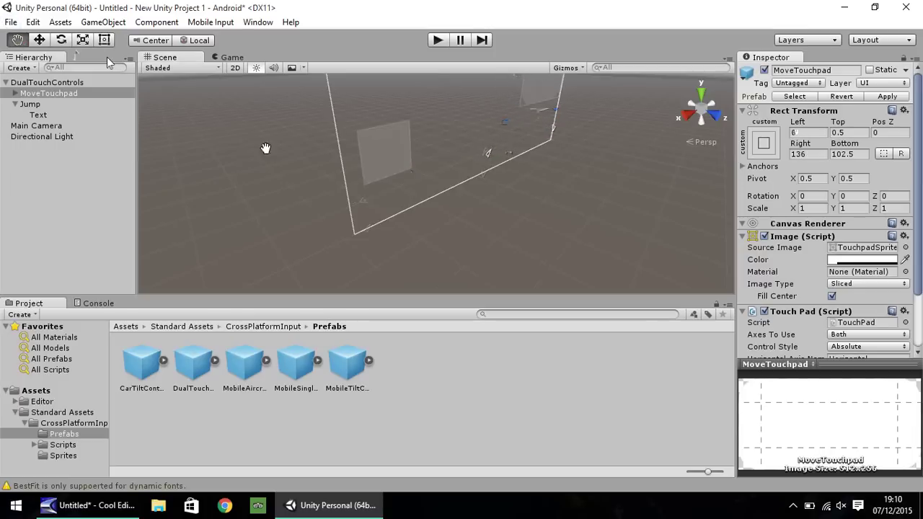
left_click_drag(289, 156, 267, 201)
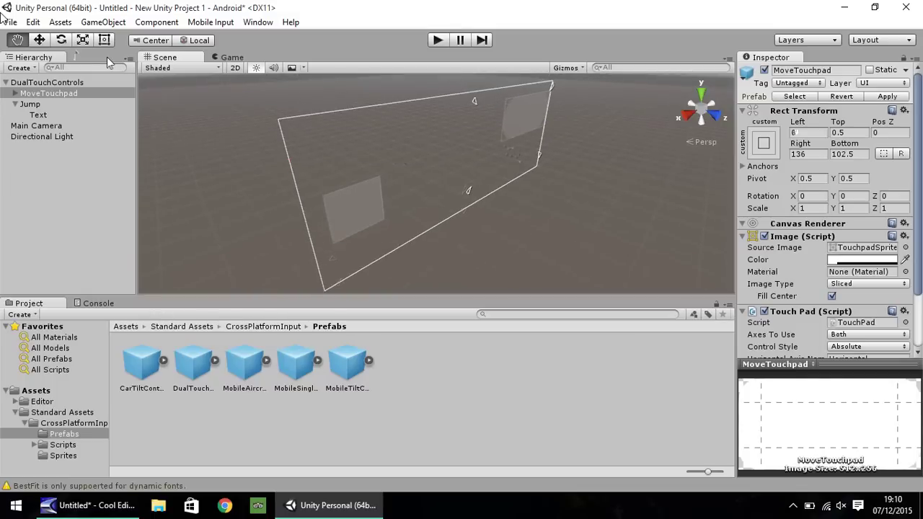
left_click(40, 41)
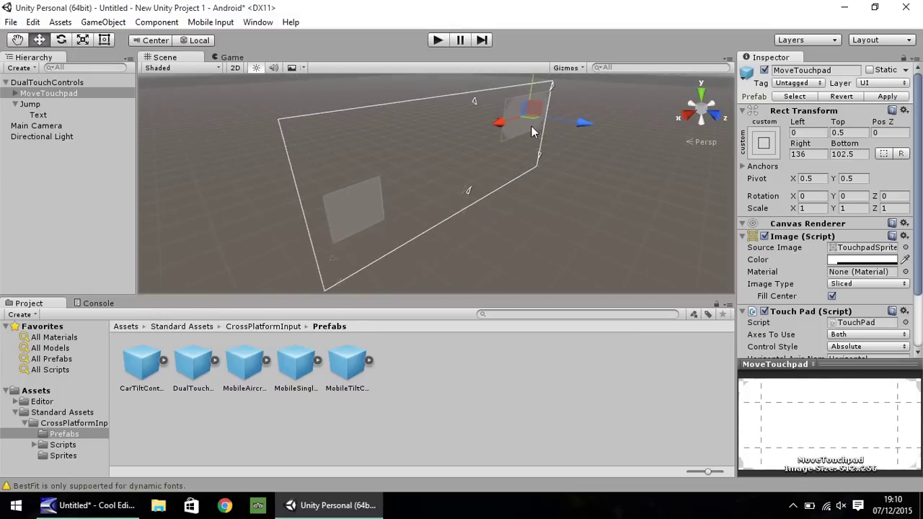
left_click(525, 145)
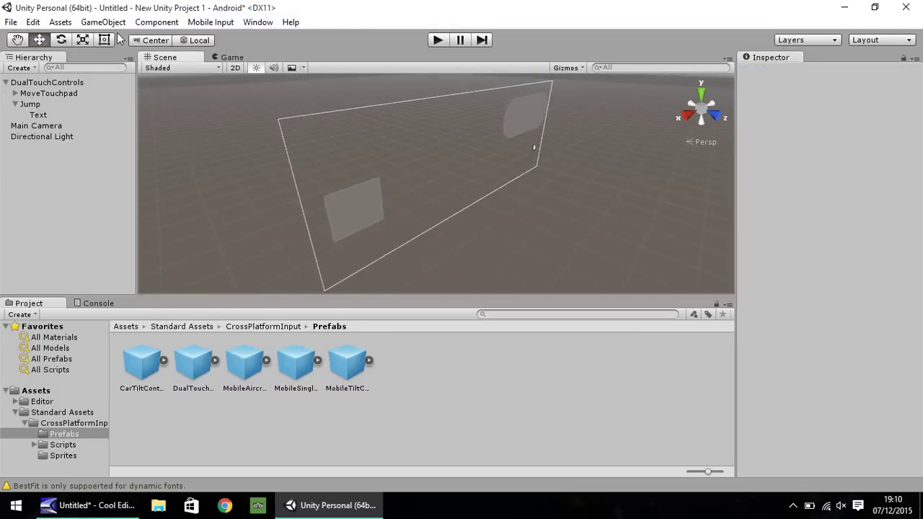
left_click(46, 94)
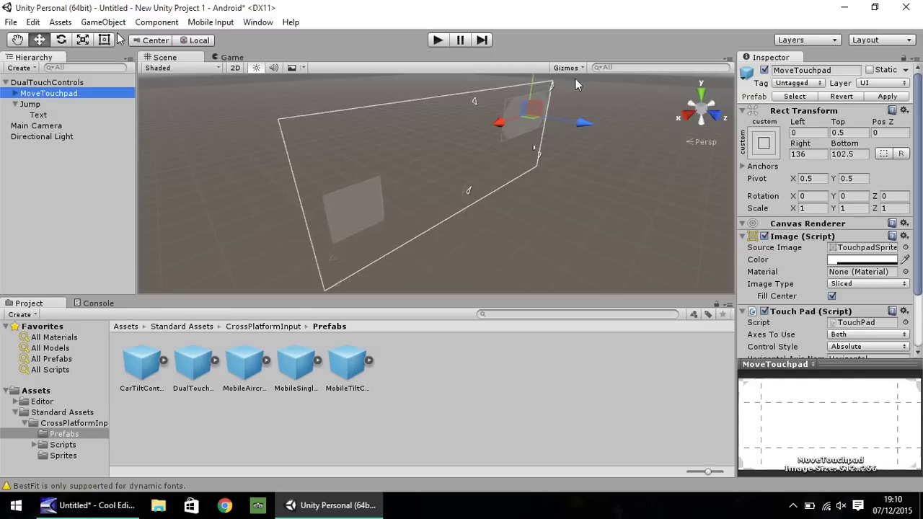
left_click_drag(531, 86, 532, 108)
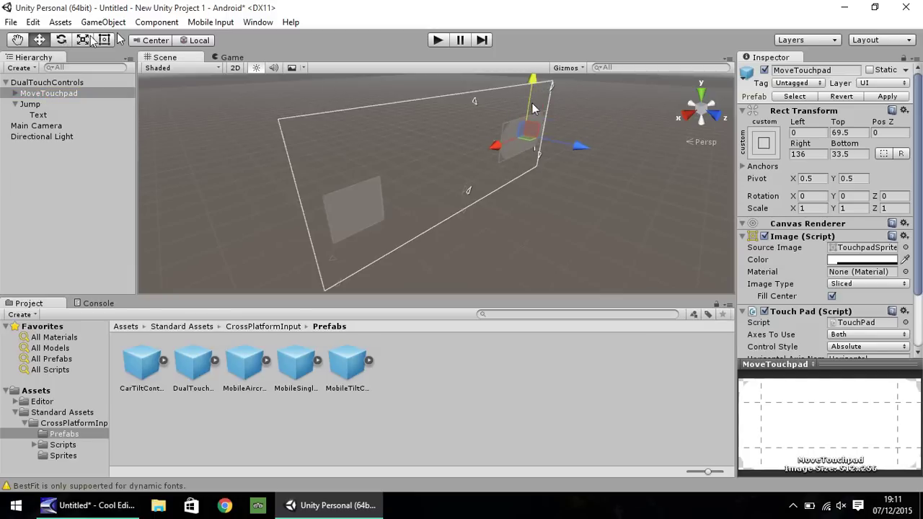
key("t")
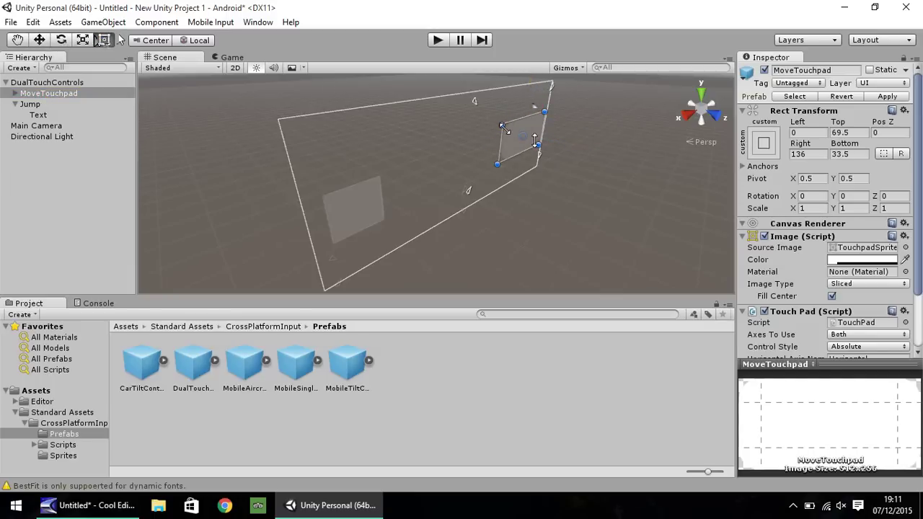
left_click_drag(501, 126, 472, 89)
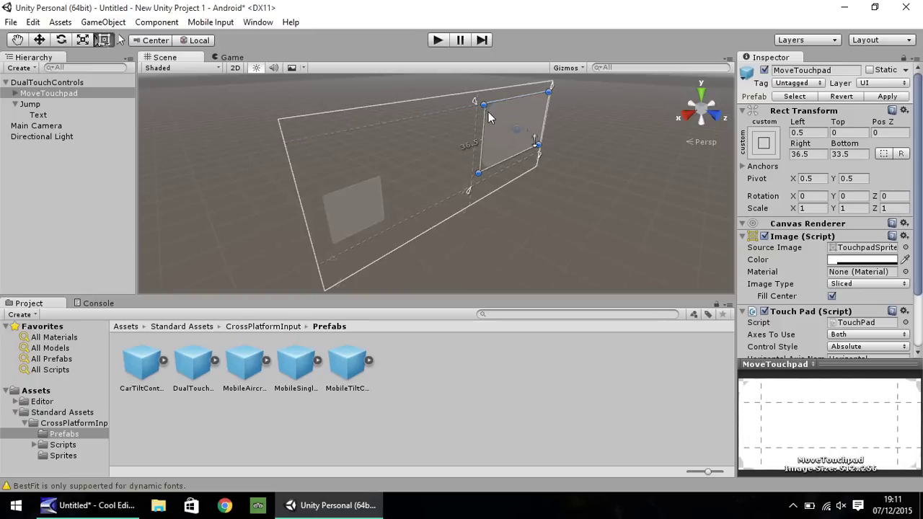
Enter Play mode to preview the enlarged MoveTouchpad and smaller Jump button in Game view
left_click(437, 40)
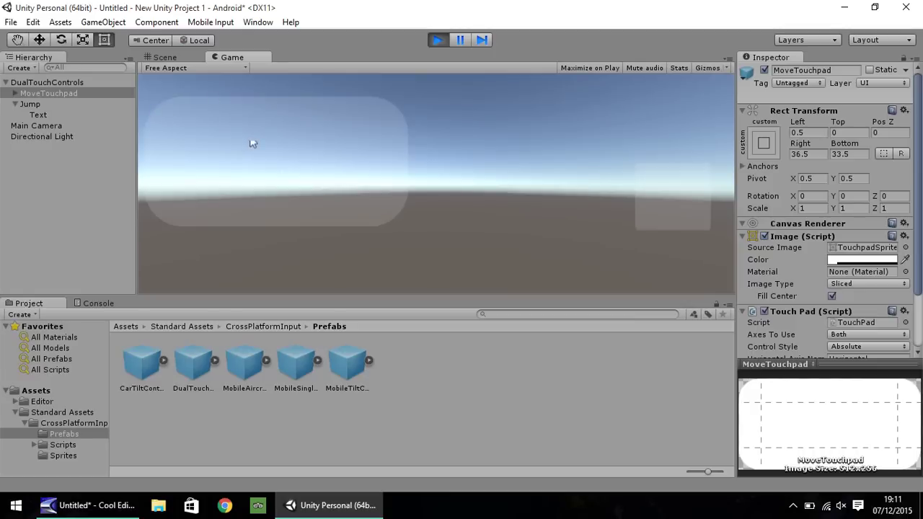
Stop Play mode and set the Jump button's Image colour to red
left_click(436, 40)
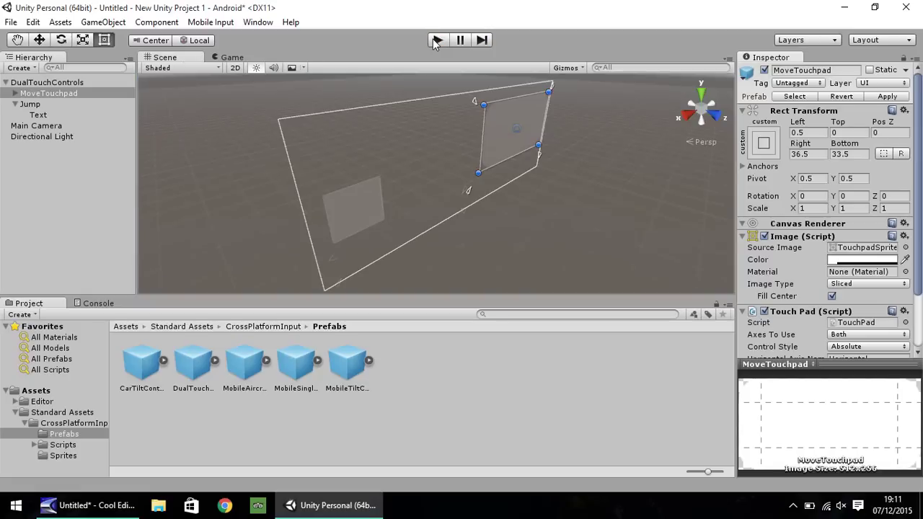
left_click(359, 216)
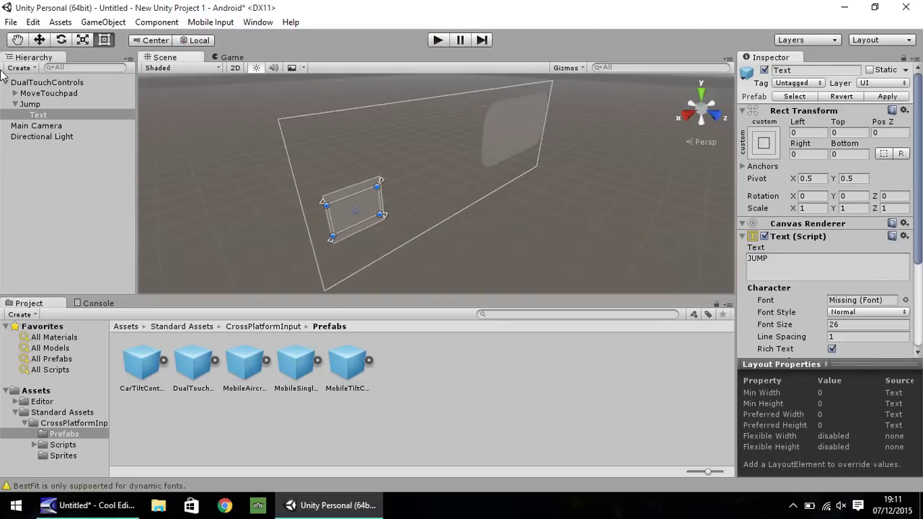
left_click(31, 104)
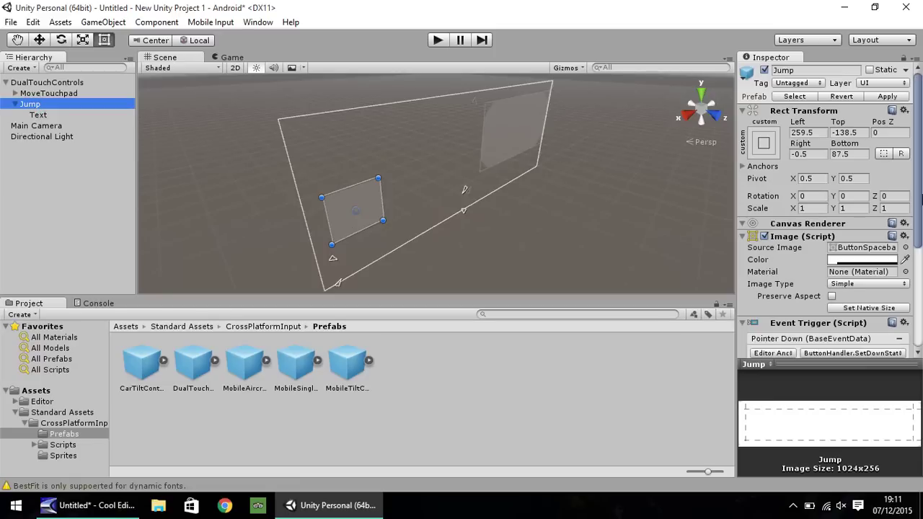
left_click(858, 261)
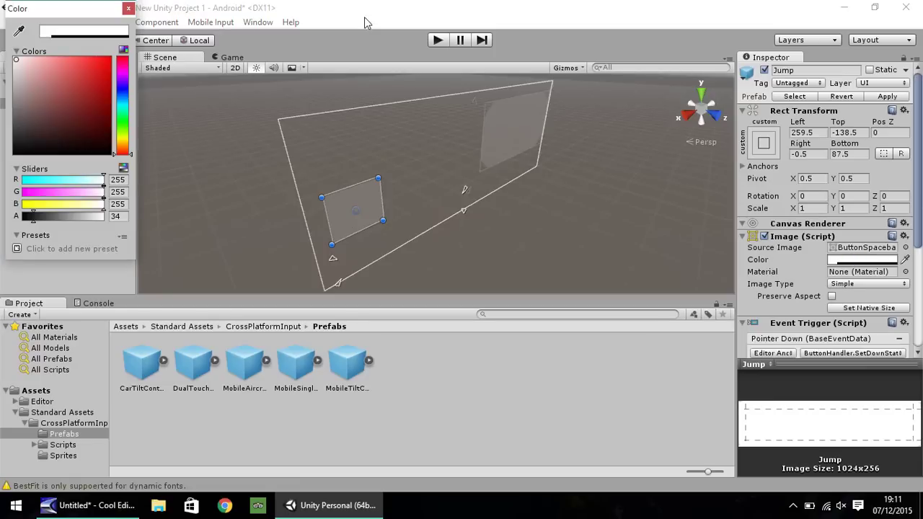
left_click_drag(93, 85, 111, 58)
left_click(510, 130)
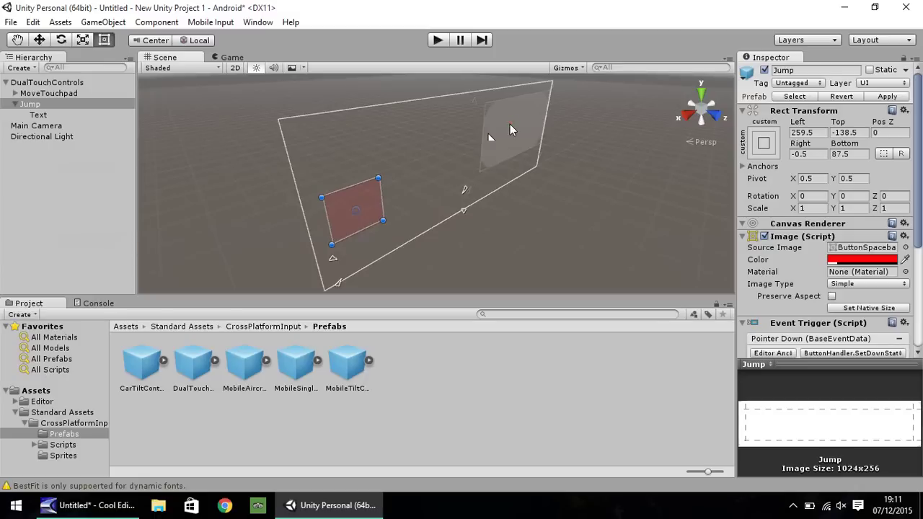
Widen the MoveTouchpad and set its Image colour to red
left_click(70, 94)
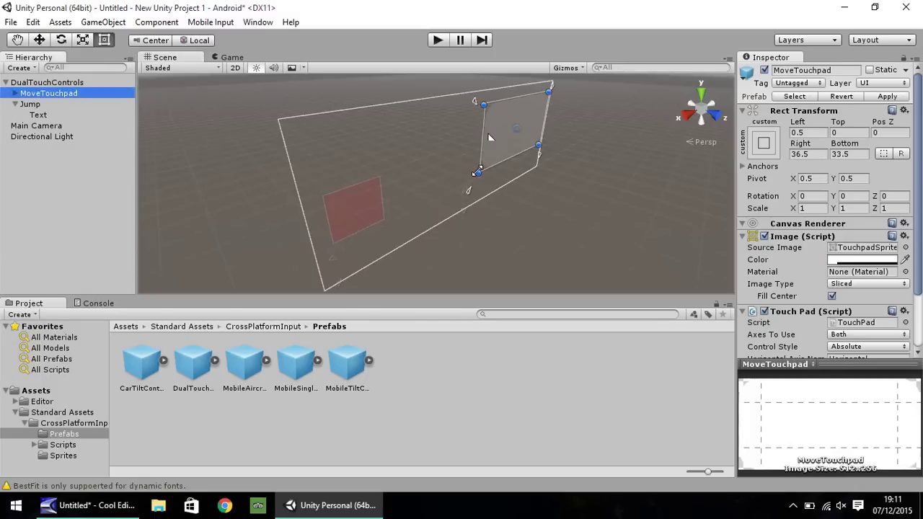
left_click_drag(476, 174, 500, 165)
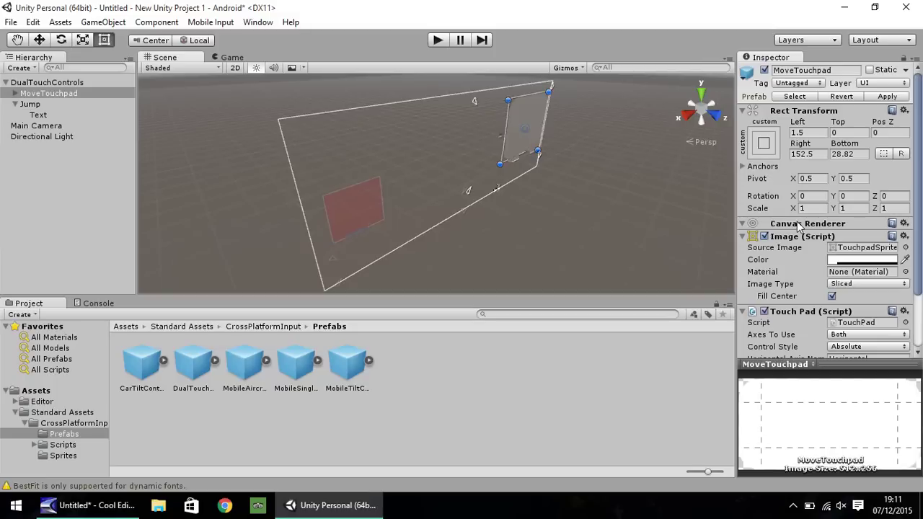
left_click(836, 260)
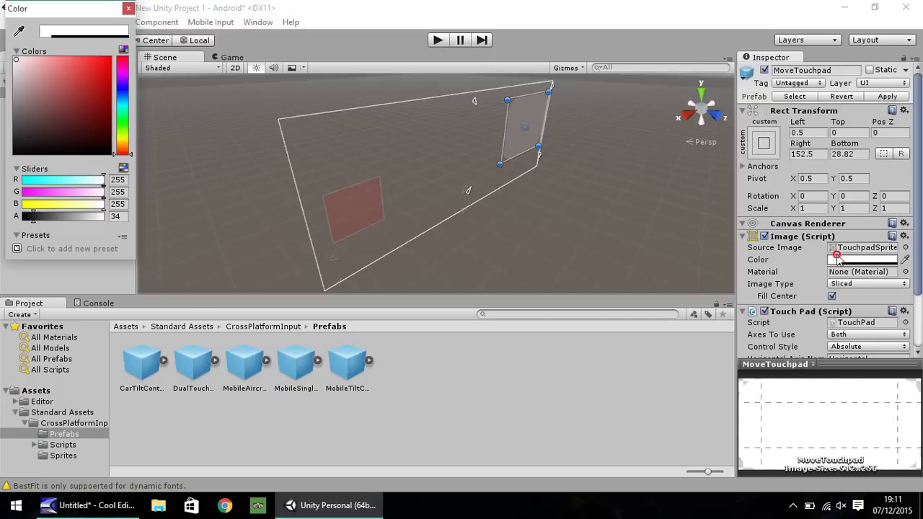
left_click(95, 64)
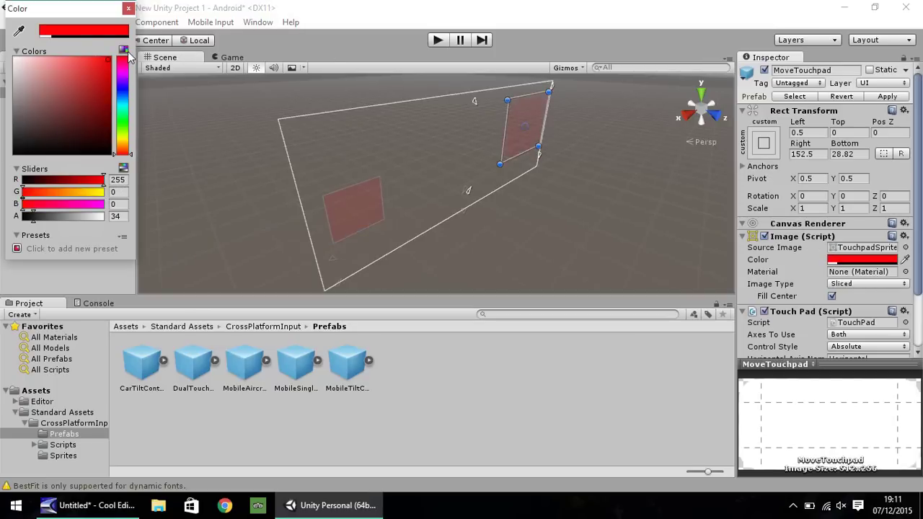
left_click(128, 8)
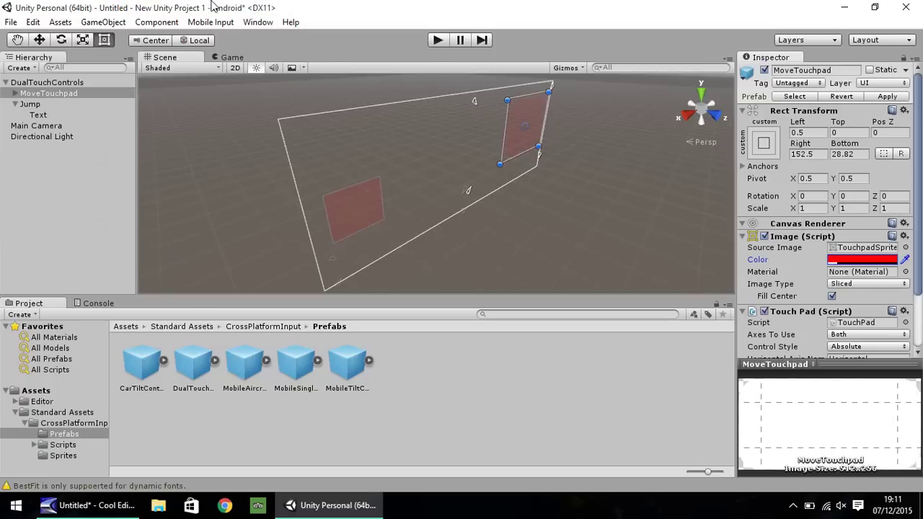
left_click(437, 41)
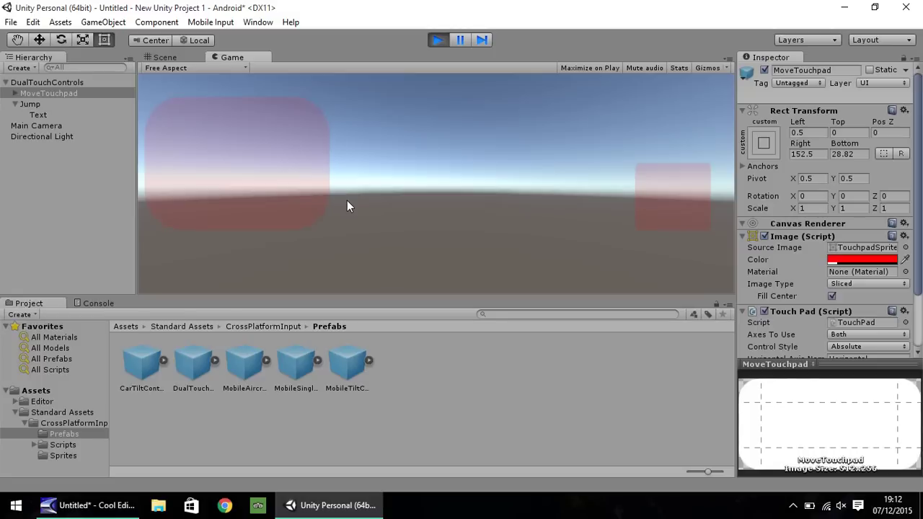
left_click(439, 39)
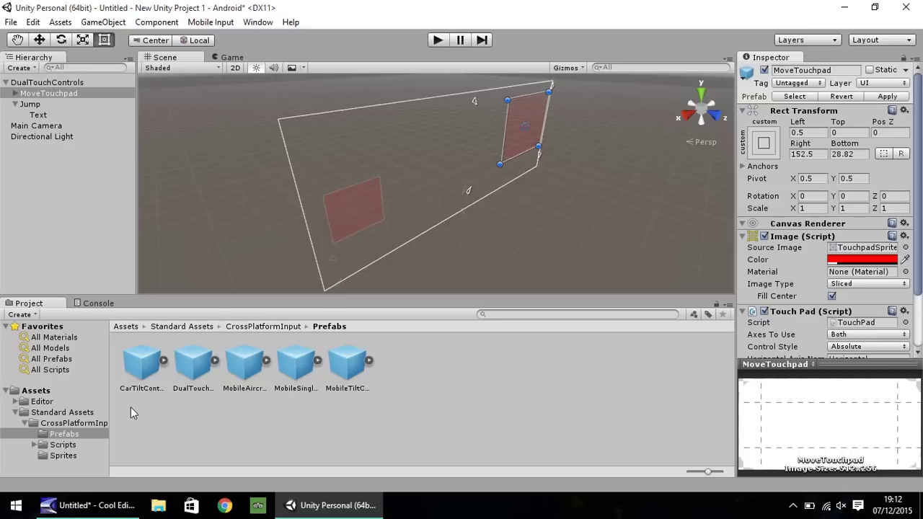
left_click(11, 22)
left_click(76, 155)
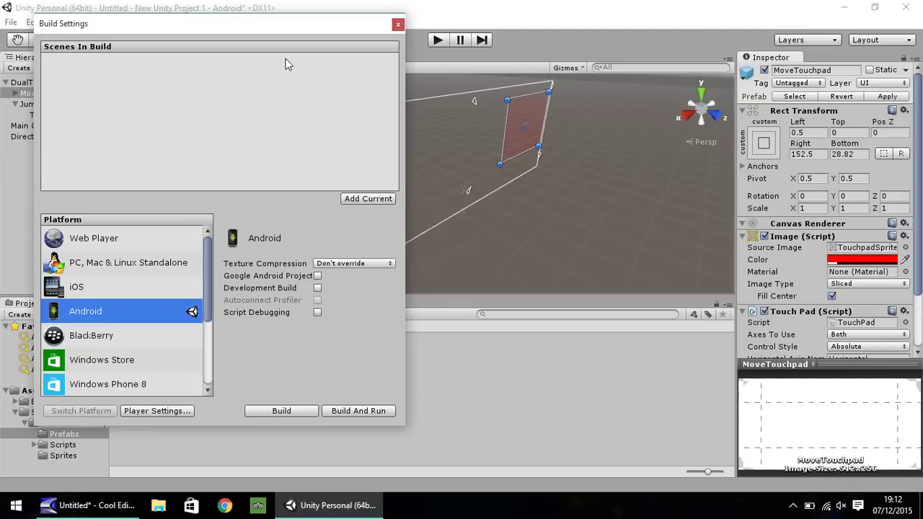
left_click(398, 23)
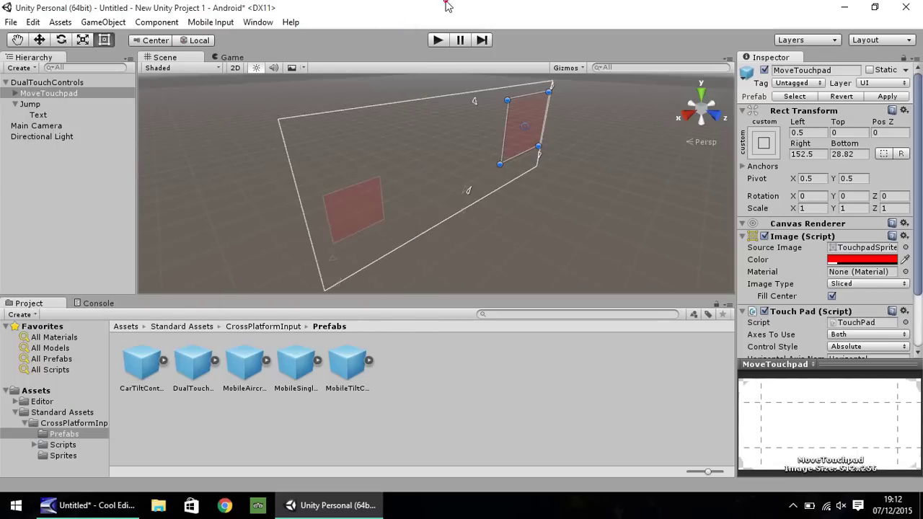
left_click(490, 387)
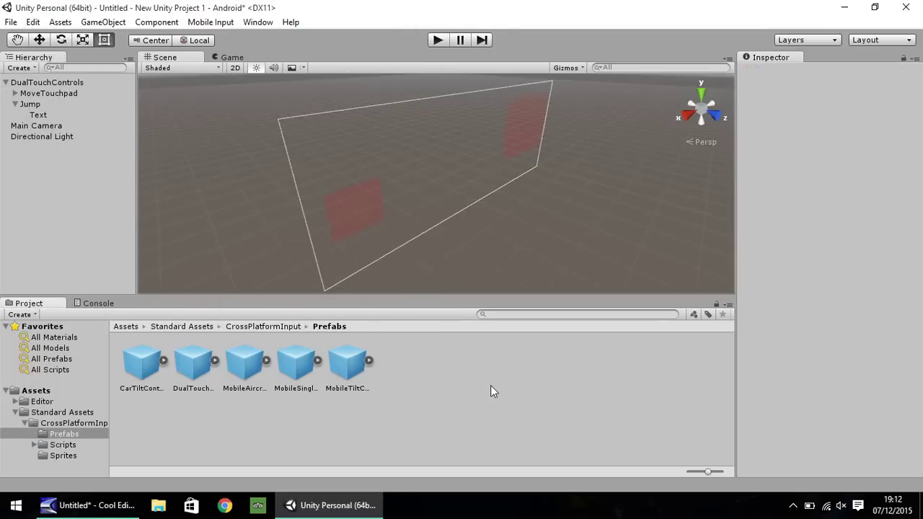